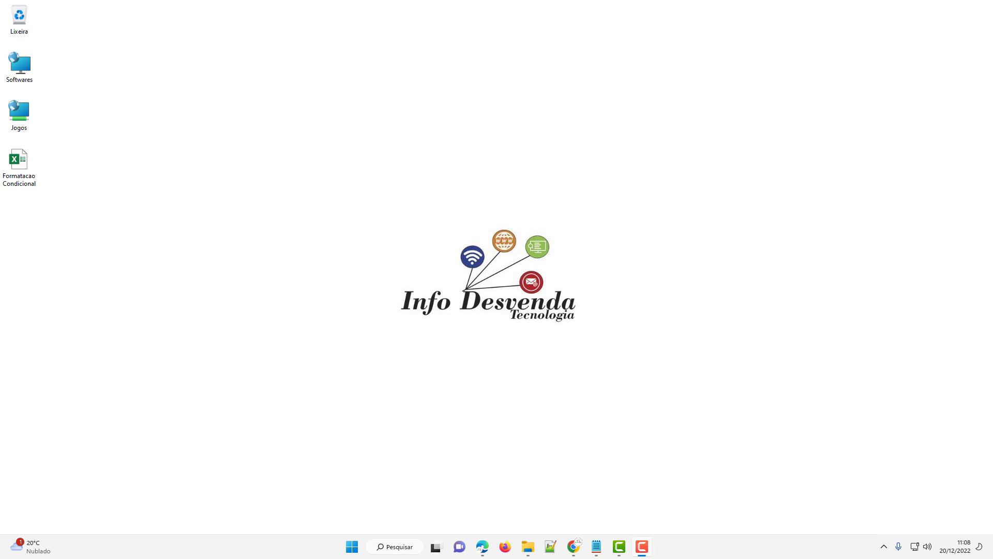
# Bring the Chrome window with the student grades spreadsheet to the front
pyautogui.hotkey('alt', 'Tab')
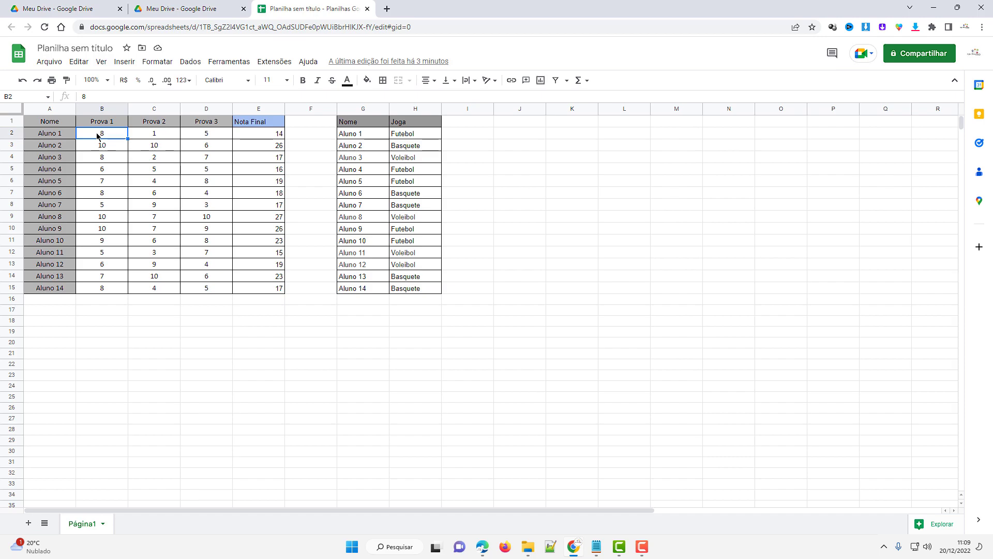
# Select the Prova 1 grades in B2:B15 and create a conditional formatting rule for them
pyautogui.moveTo(99, 135); pyautogui.dragTo(104, 290)
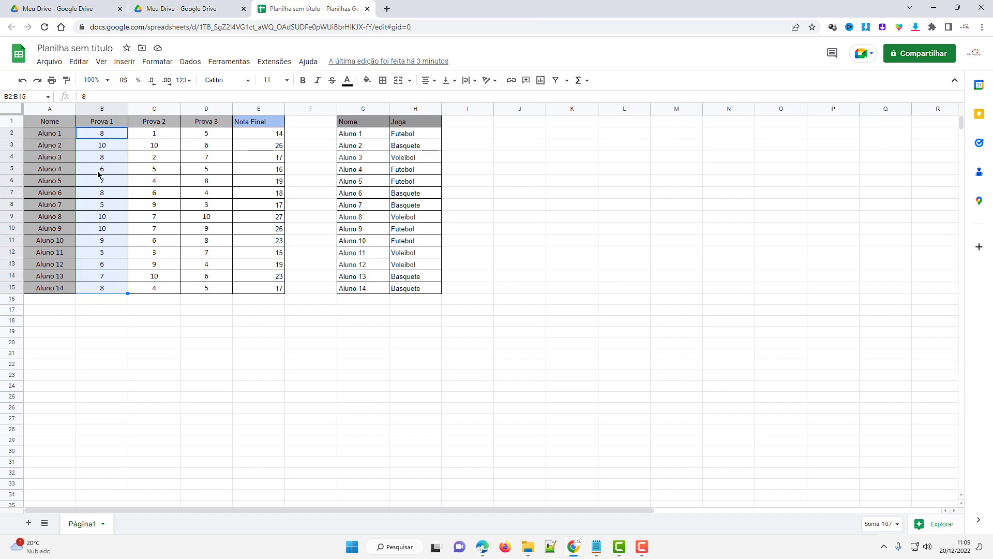
pyautogui.click(158, 62)
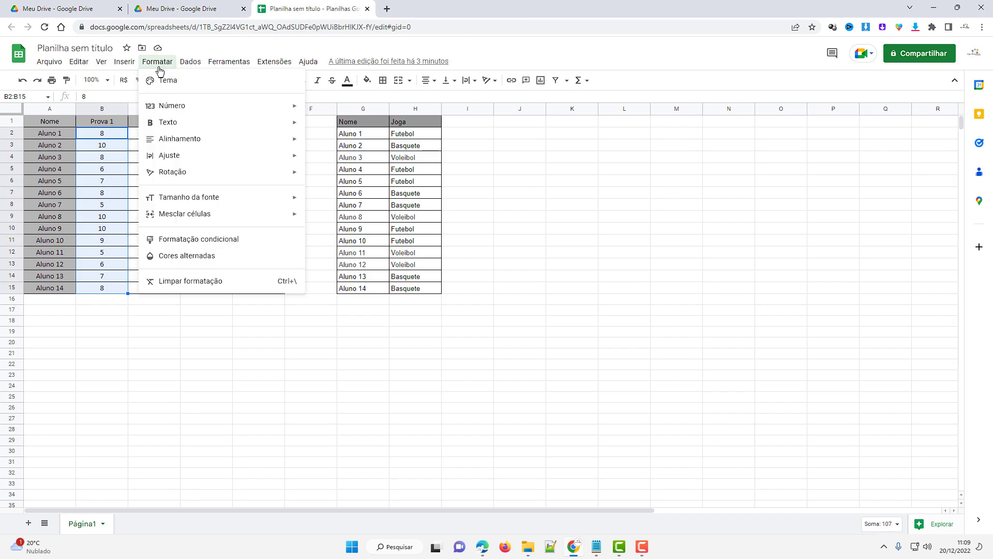
pyautogui.click(213, 241)
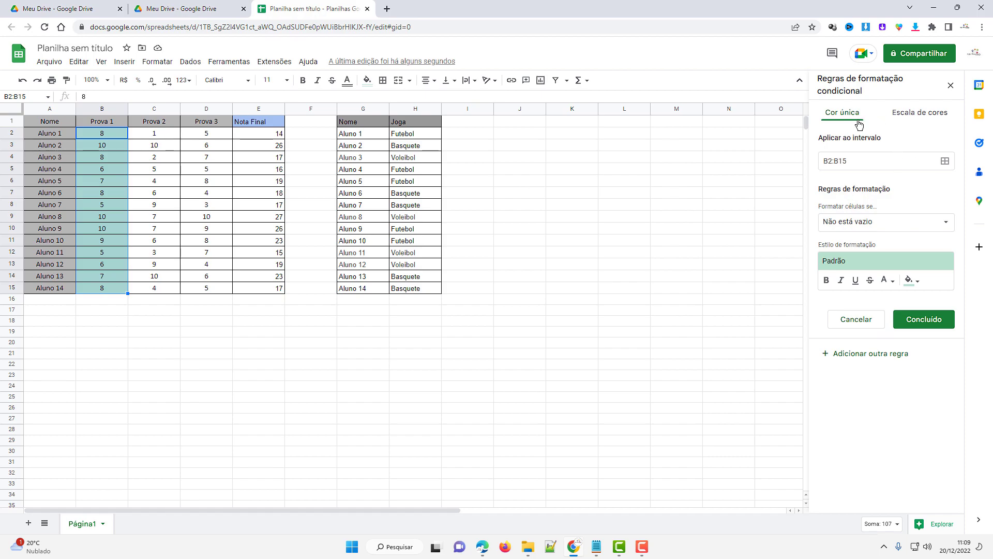
# Make the rule a colour scale with a red minimum and a dark green maximum
pyautogui.click(920, 117)
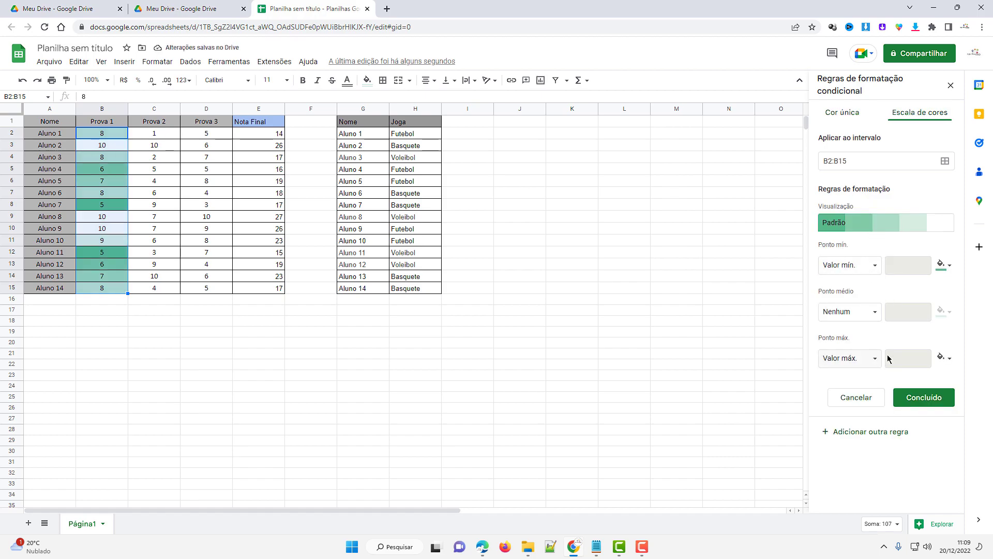
pyautogui.click(955, 273)
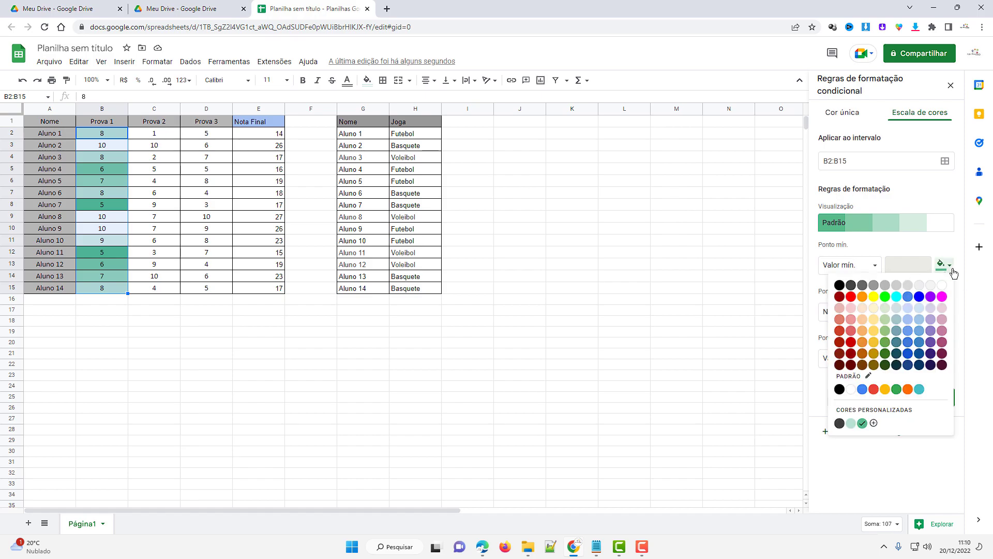
pyautogui.click(852, 332)
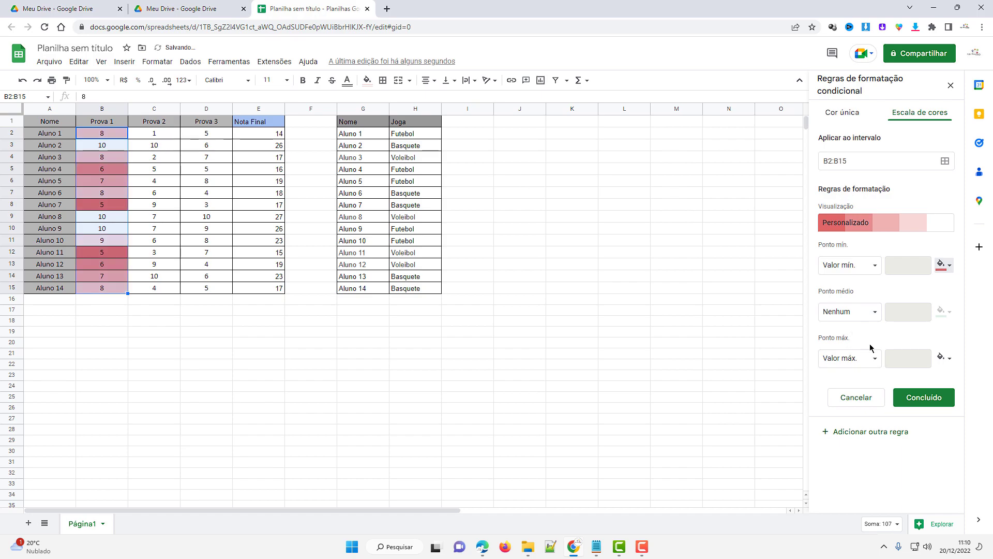
pyautogui.click(951, 361)
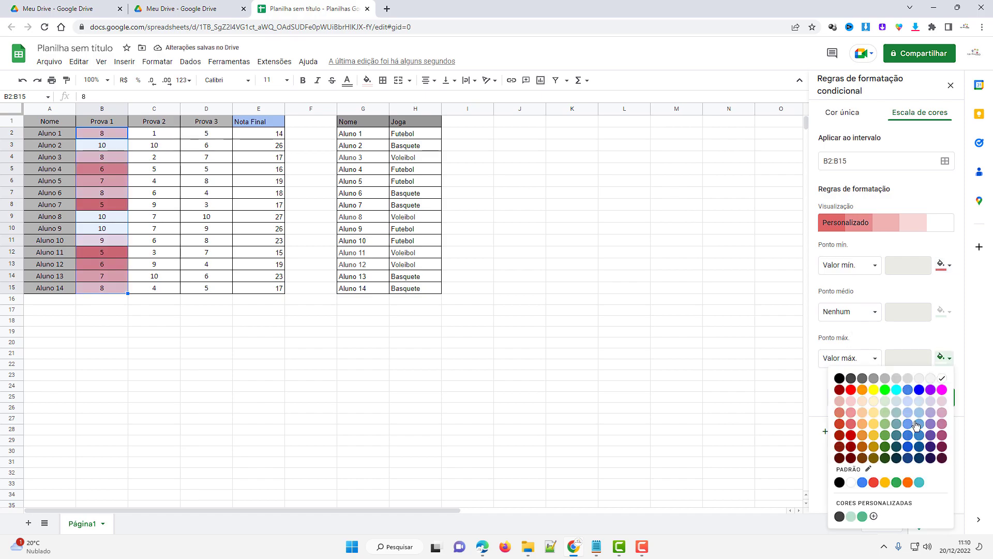
pyautogui.click(886, 447)
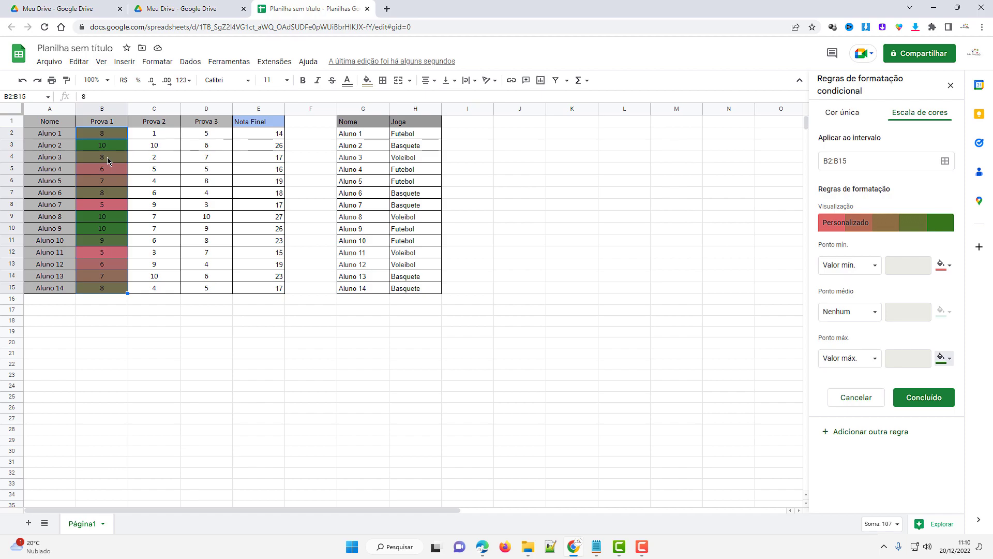
# Fix the colour scale's minimum at number 1 and its maximum at 10, then save the rule
pyautogui.click(876, 269)
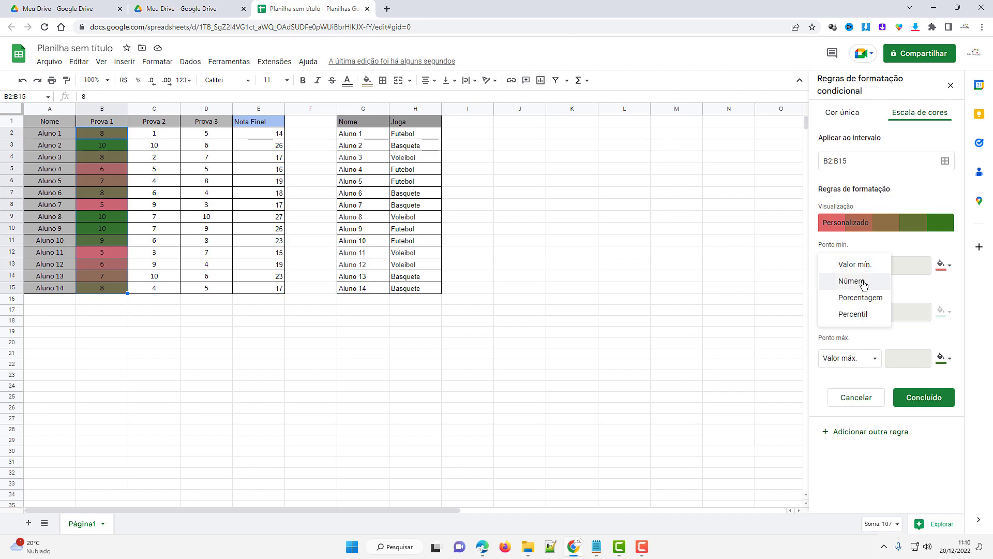
pyautogui.click(864, 284)
pyautogui.click(910, 267)
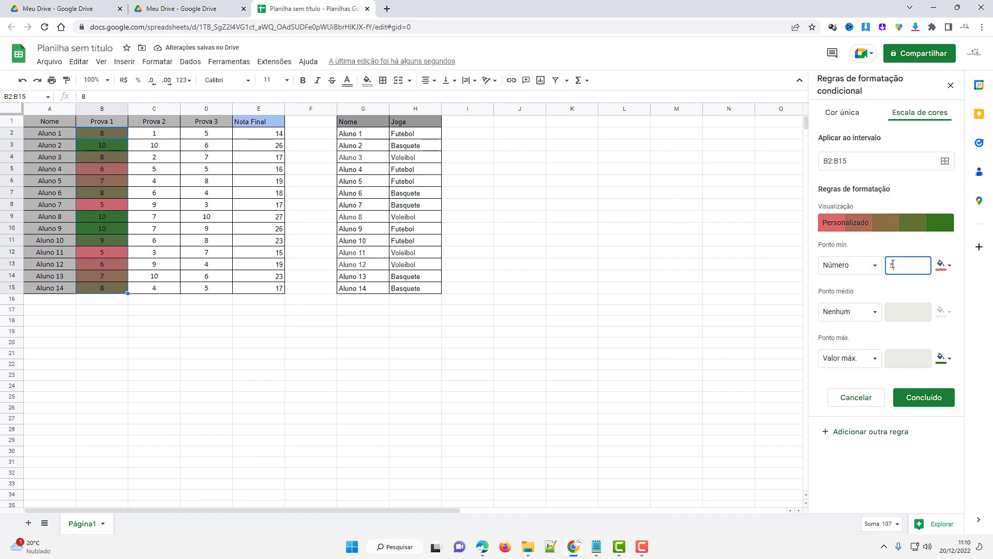
pyautogui.press('BackSpace')
pyautogui.write('1')
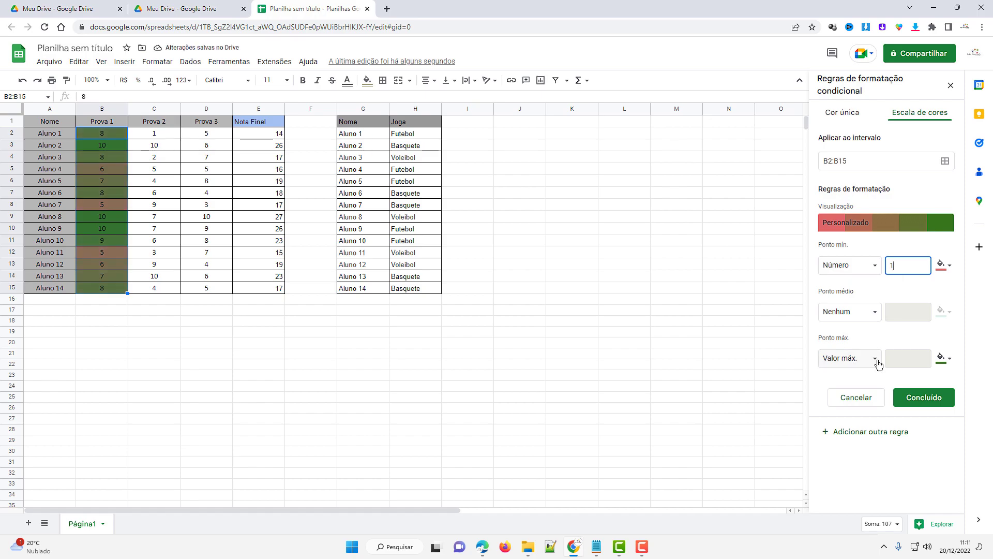
pyautogui.click(875, 358)
pyautogui.click(863, 374)
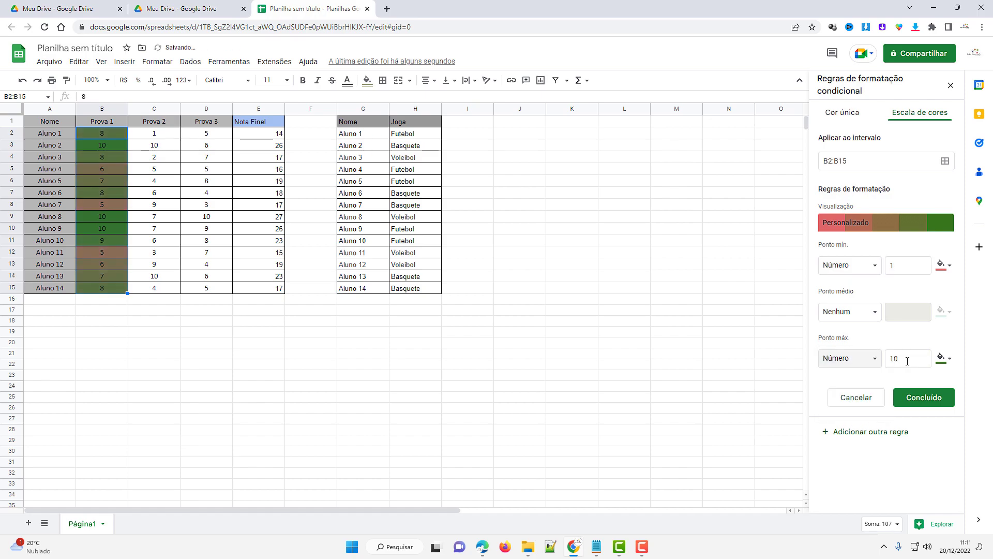
pyautogui.click(908, 360)
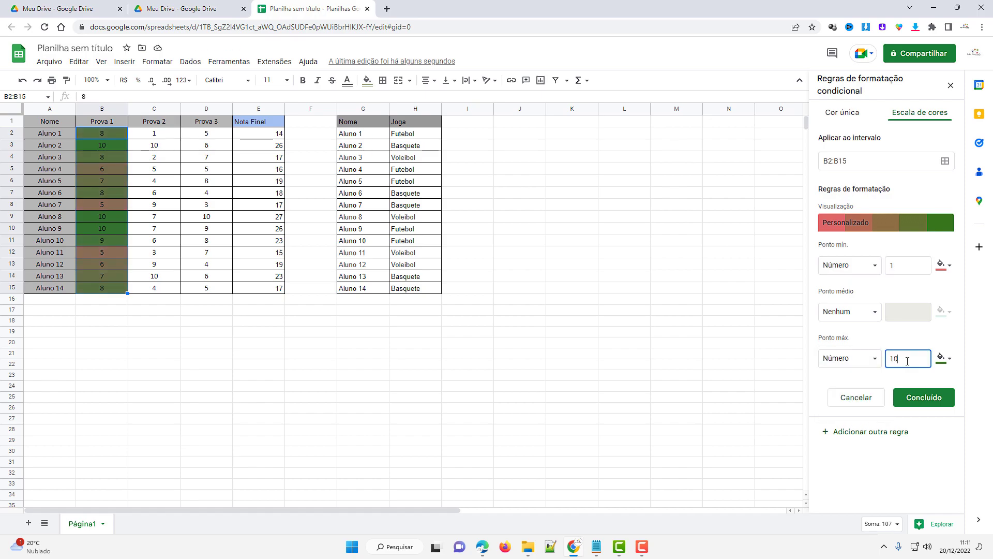
pyautogui.click(926, 398)
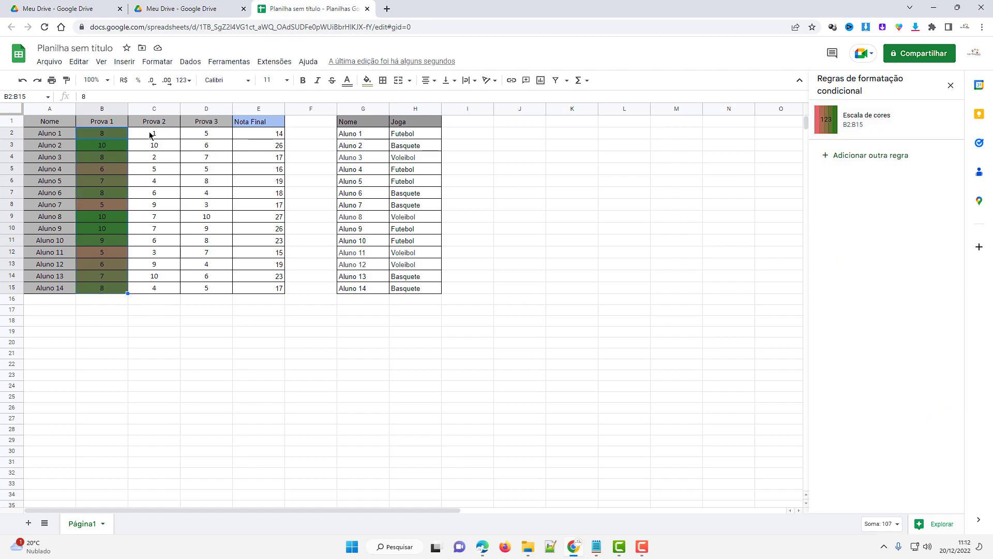
# Select the Prova 2 grades in C2:C15 and start a new conditional formatting rule
pyautogui.moveTo(150, 135); pyautogui.dragTo(156, 289)
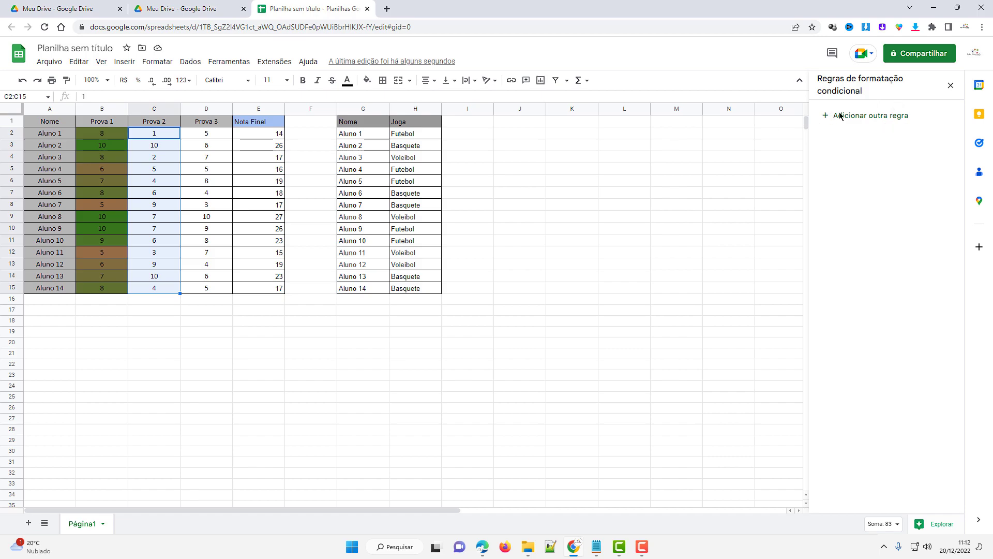
pyautogui.click(157, 62)
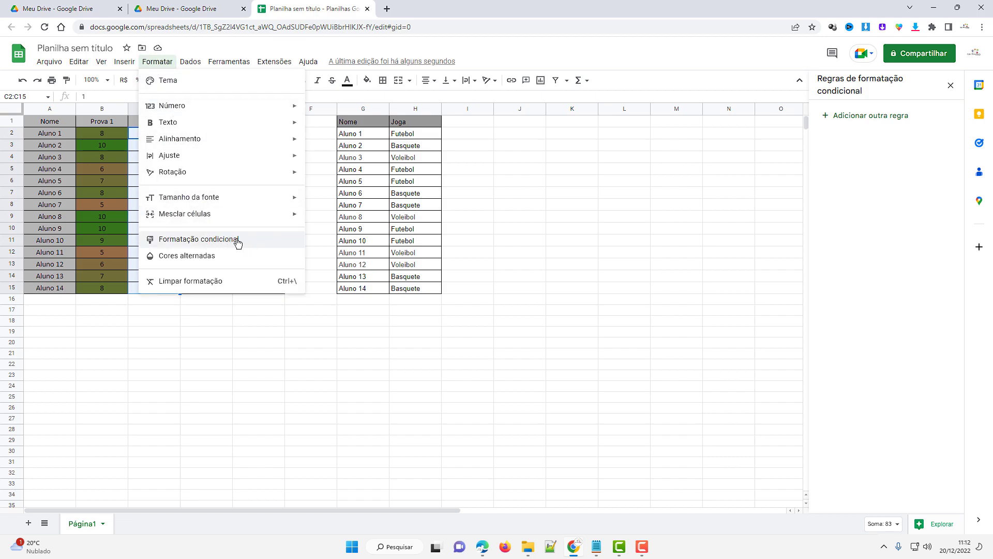
pyautogui.click(876, 119)
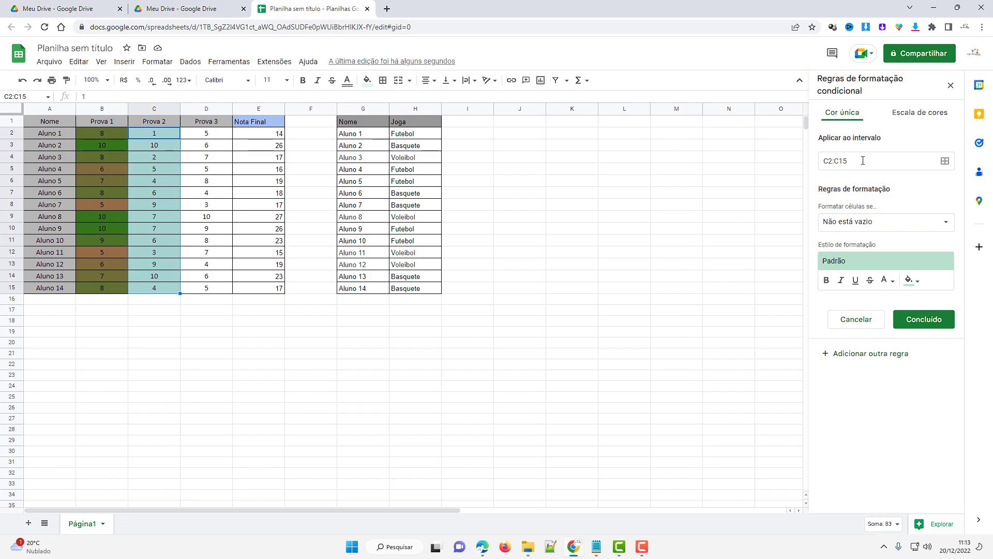
# Add D2:D15 as a second range so the rule covers C2:C15 and D2:D15
pyautogui.click(945, 162)
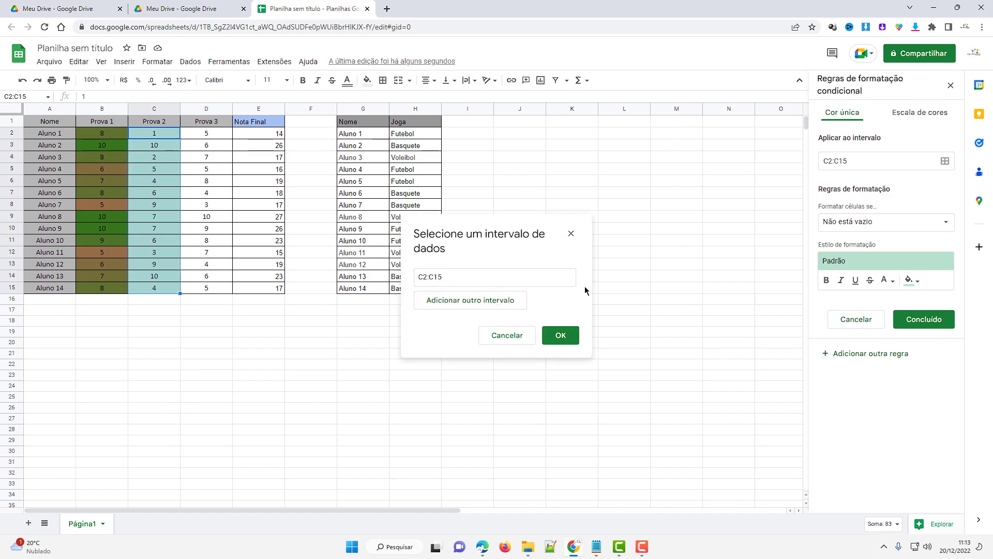
pyautogui.click(459, 309)
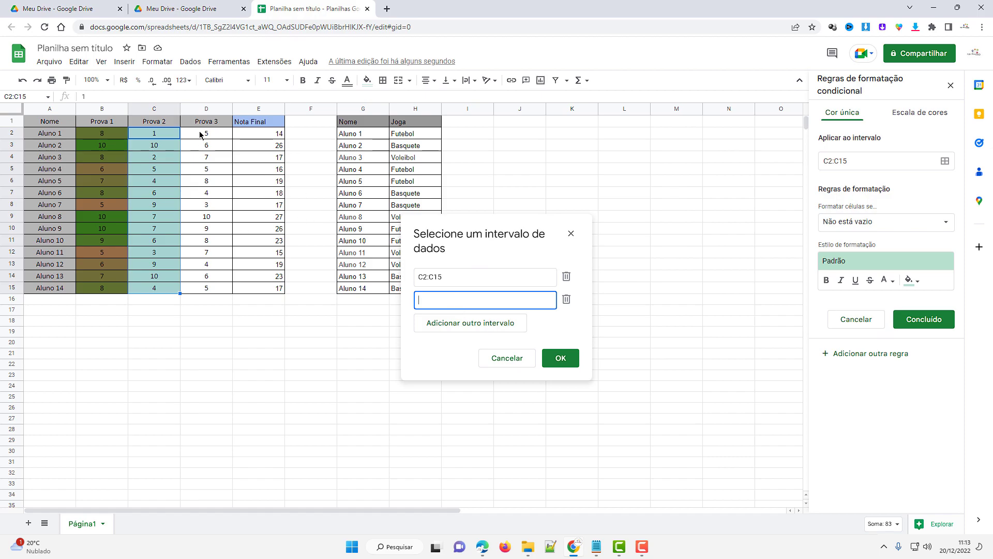
pyautogui.moveTo(206, 133); pyautogui.dragTo(206, 288)
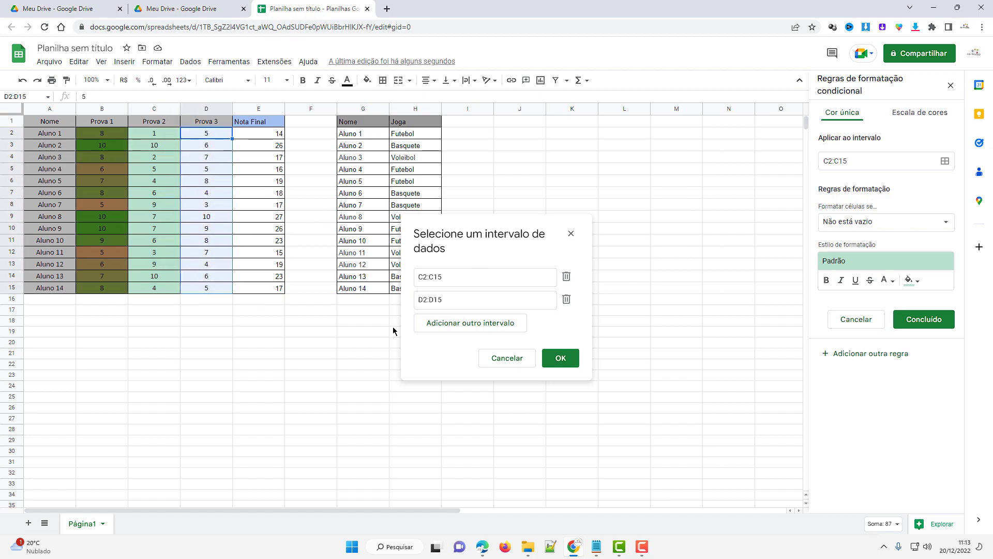
pyautogui.click(559, 360)
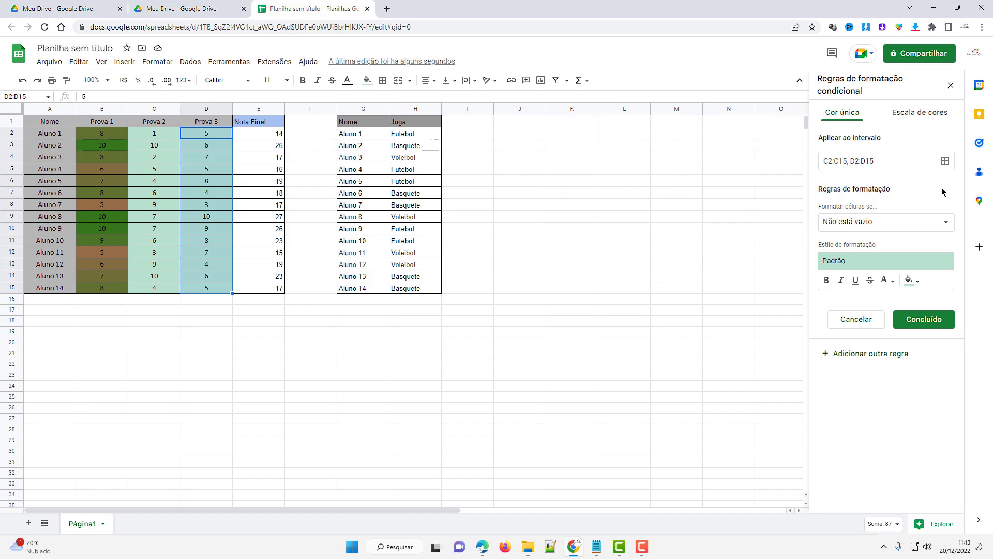
# Set the rule to 'Maior que' 5,99 with bold text on a dark green fill, and save it
pyautogui.click(948, 223)
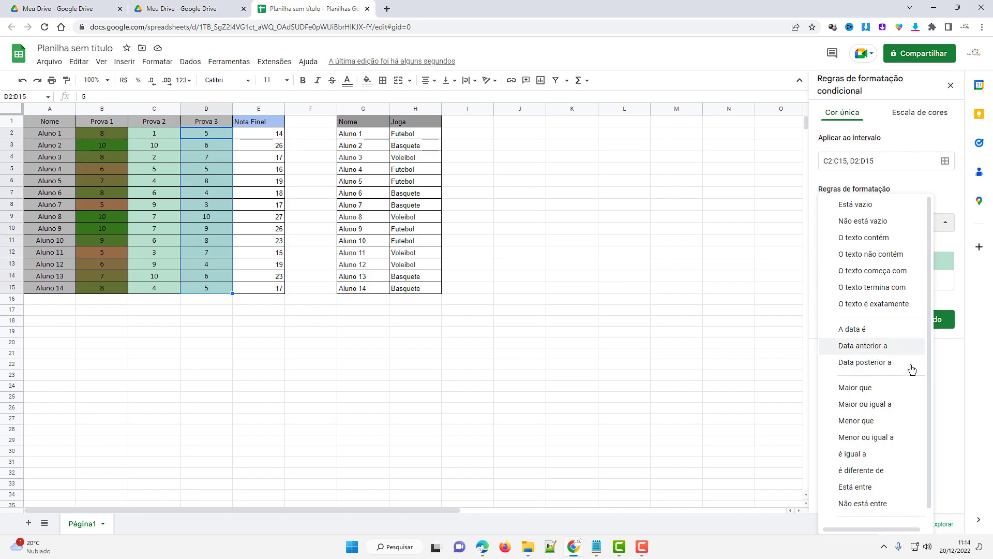
pyautogui.click(880, 389)
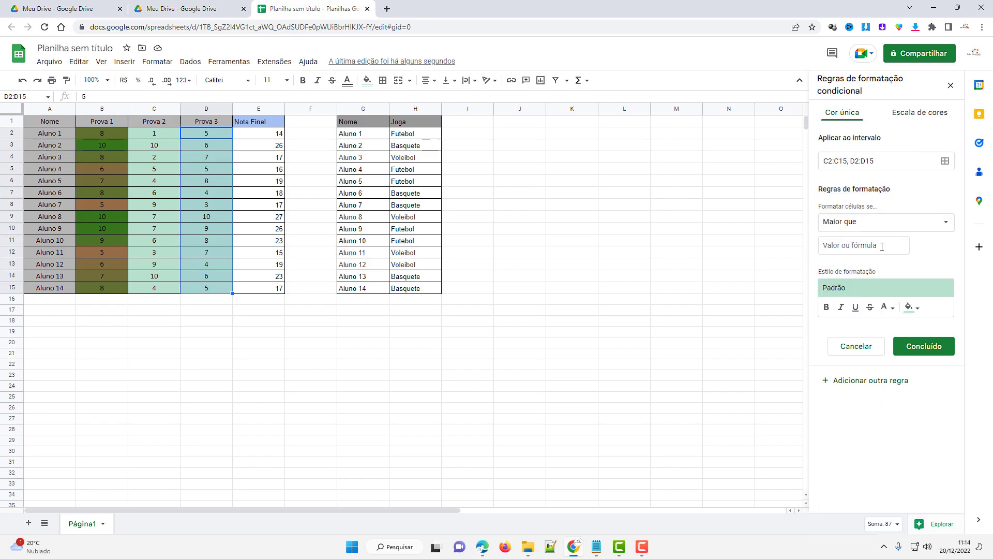
pyautogui.click(869, 247)
pyautogui.write('5,99')
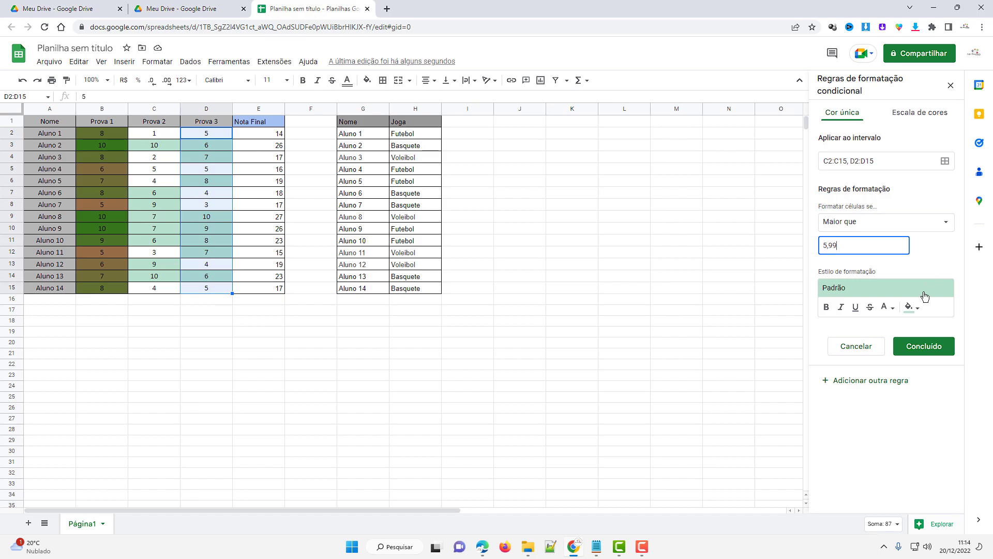
pyautogui.click(917, 308)
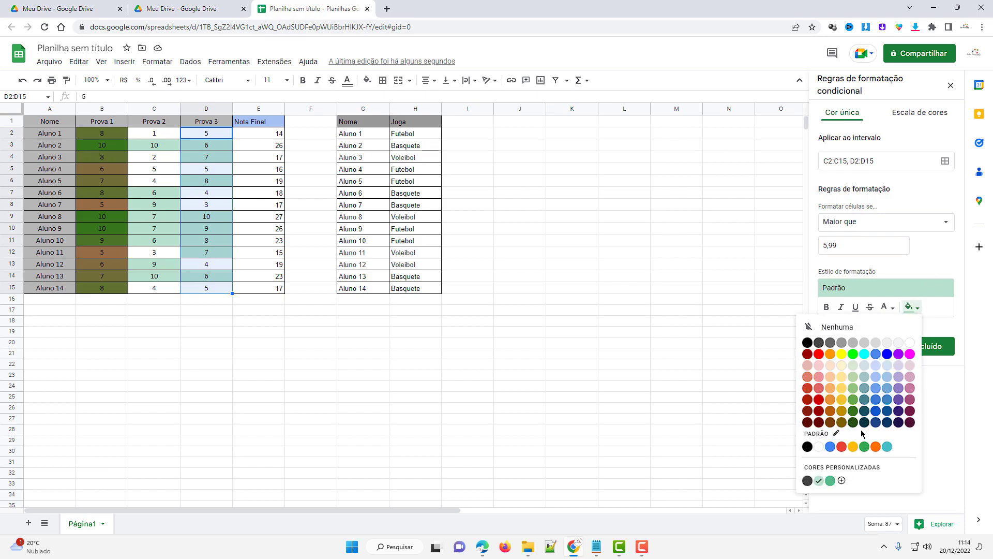
pyautogui.click(853, 411)
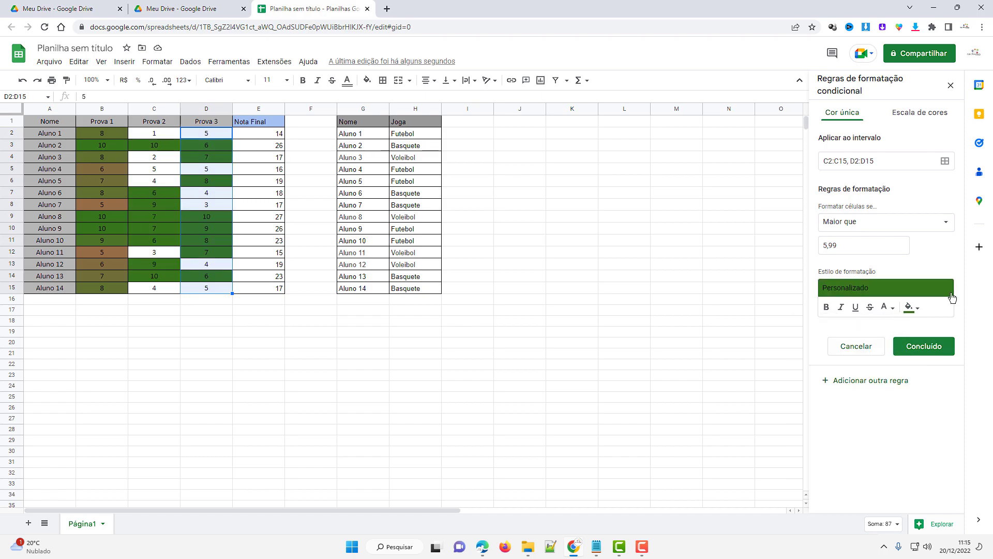
pyautogui.click(828, 308)
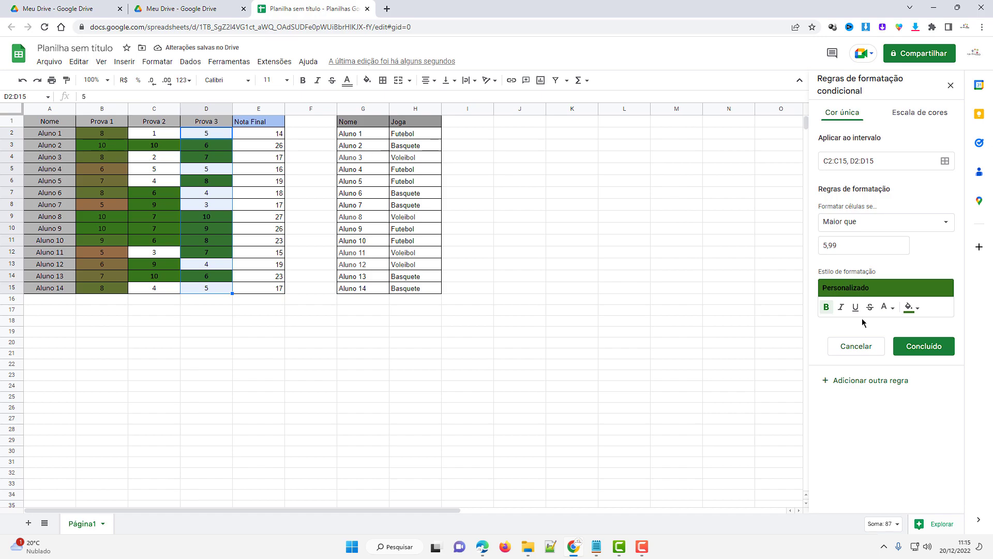
pyautogui.click(935, 351)
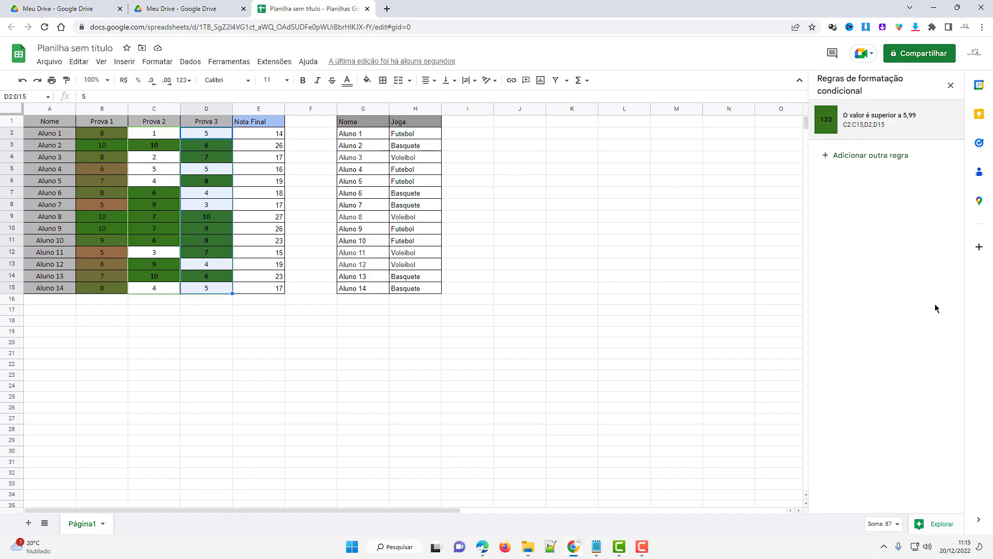
# Add another rule and include the Prova 2 grades C2:C15 in its ranges
pyautogui.click(868, 157)
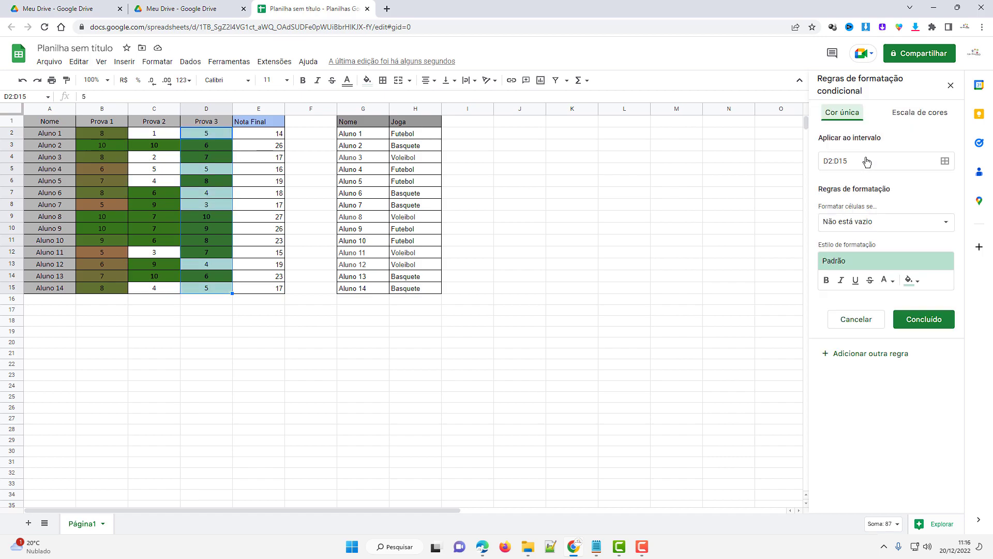
pyautogui.click(946, 166)
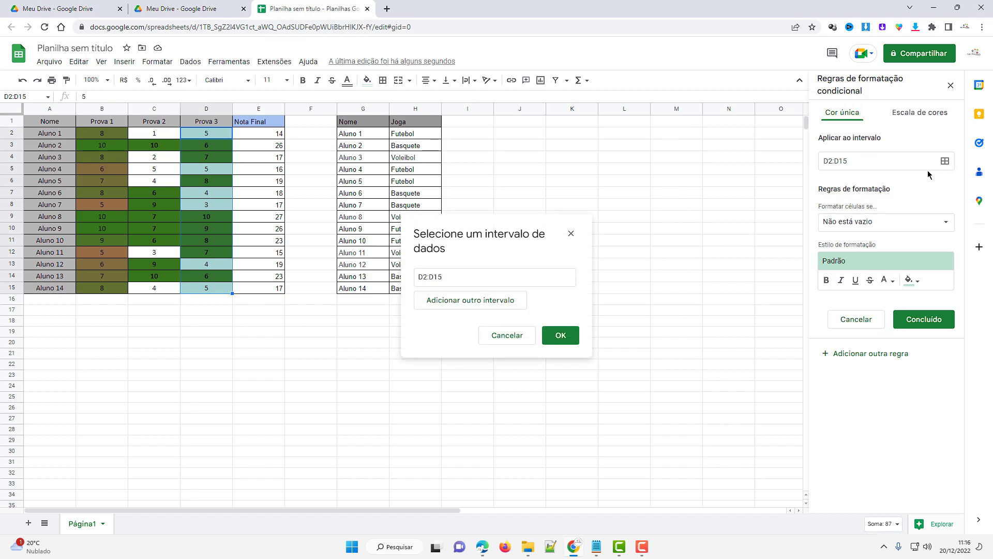
pyautogui.click(481, 310)
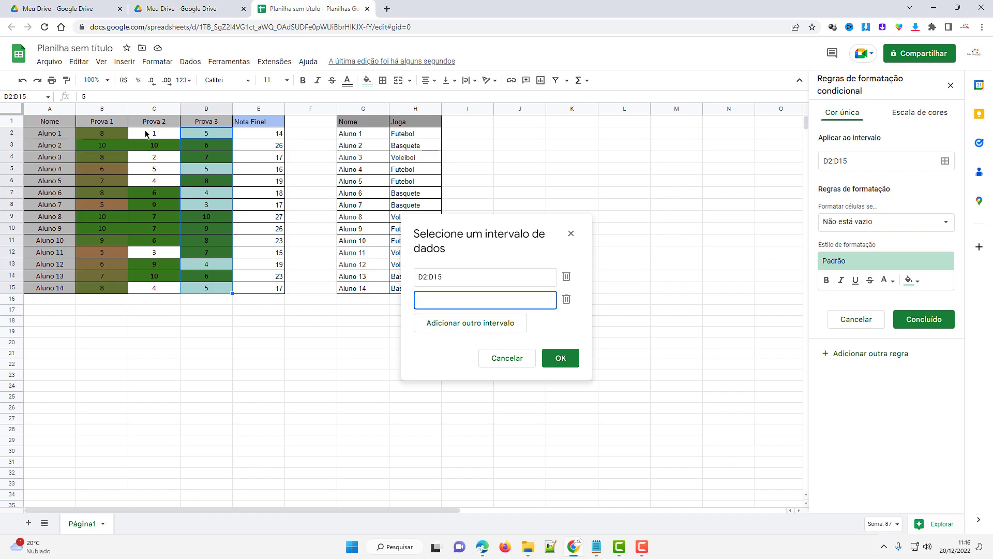
pyautogui.moveTo(149, 136); pyautogui.dragTo(158, 293)
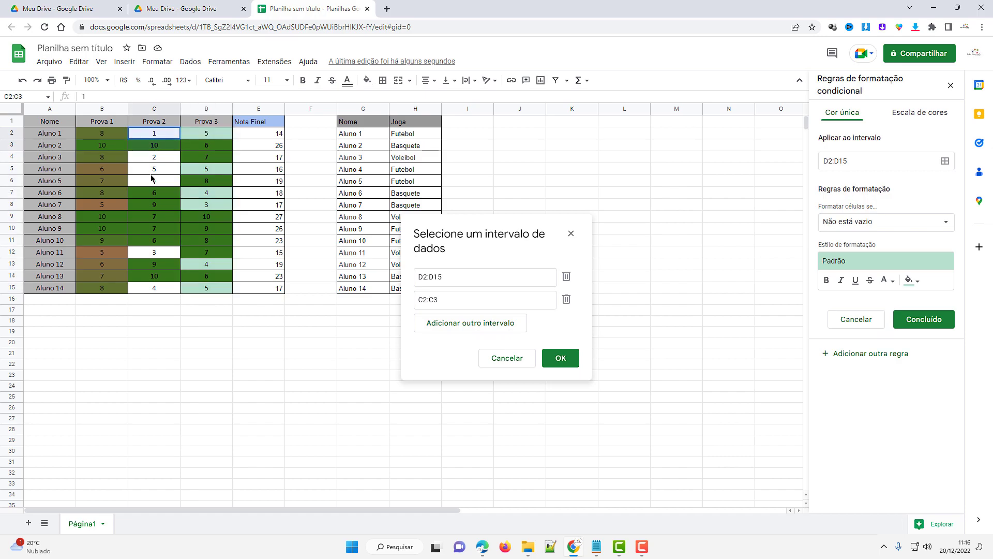
pyautogui.click(559, 358)
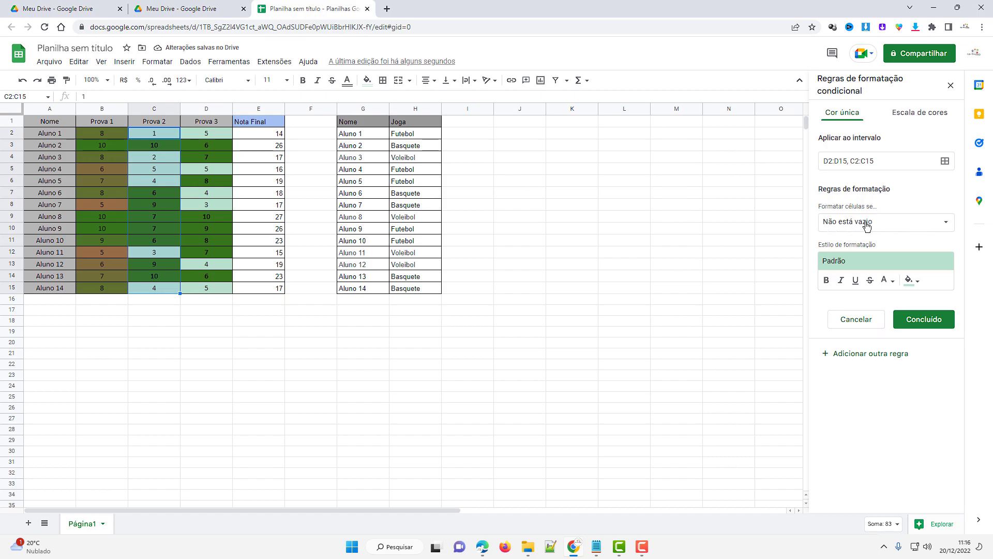
# Set the rule to 'Menor que' 6 with bold text on a red fill, and save it
pyautogui.click(947, 223)
pyautogui.click(854, 423)
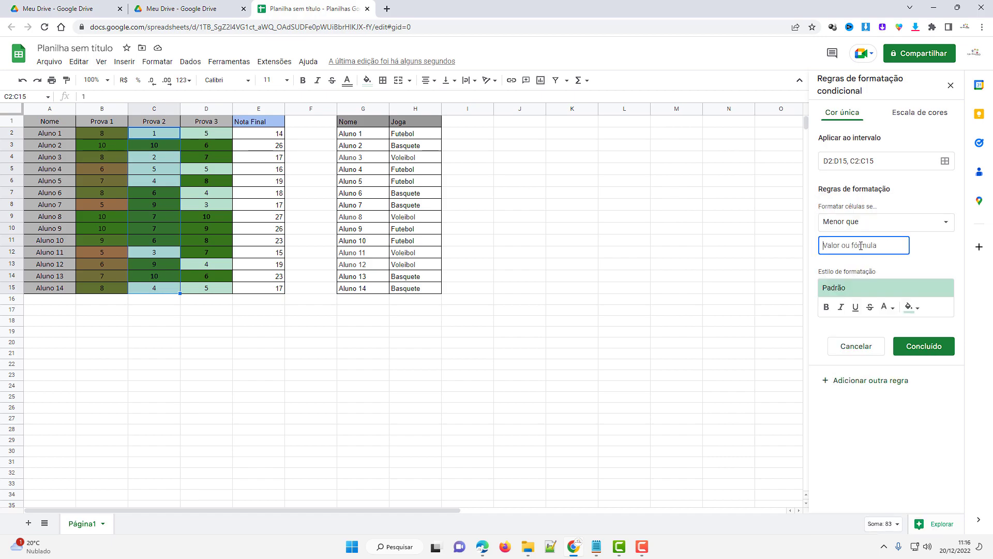
pyautogui.write('6')
pyautogui.click(920, 313)
pyautogui.click(814, 355)
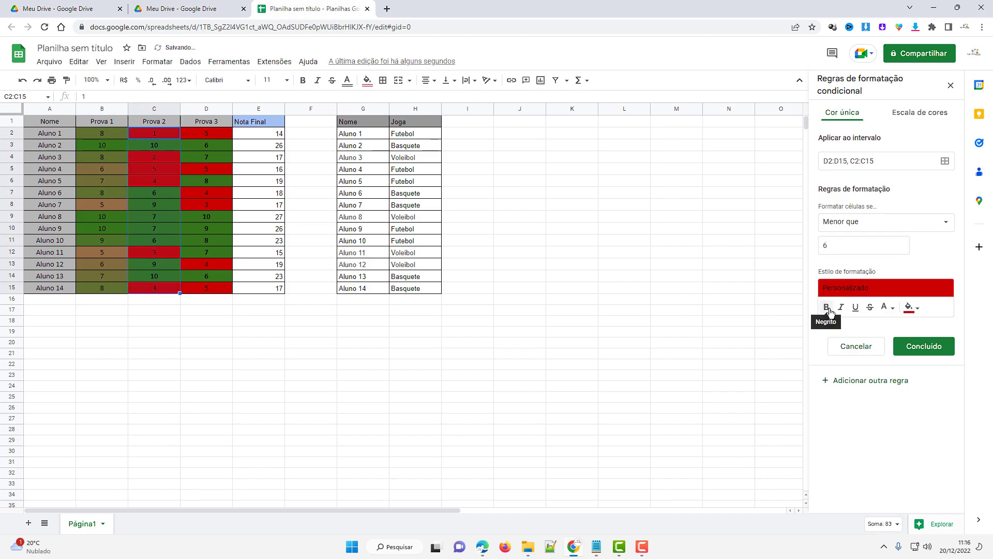
pyautogui.click(827, 308)
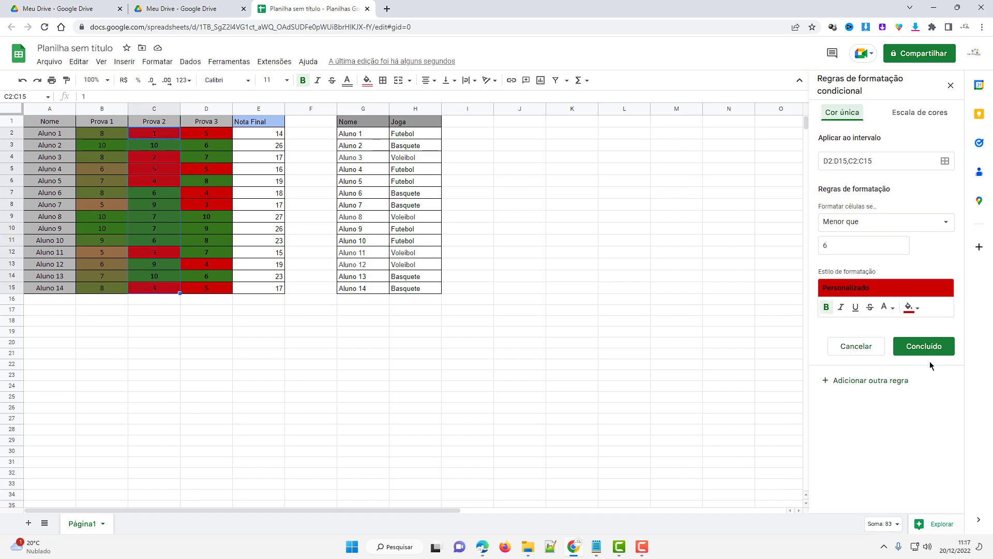
pyautogui.click(924, 346)
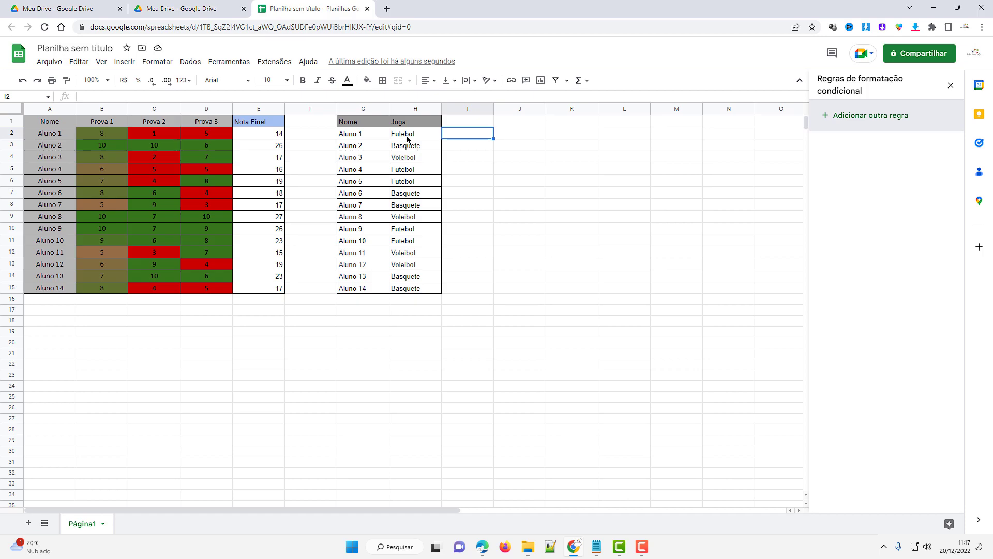
# Add a rule on H2:H15 for text exactly 'Futebol', shown bold on a purple fill
pyautogui.moveTo(406, 136); pyautogui.dragTo(419, 288)
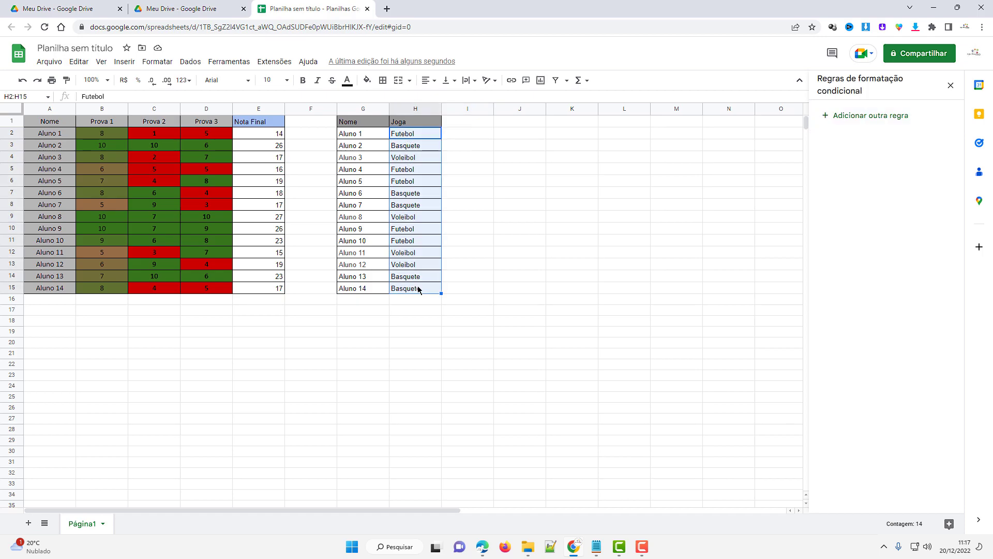
pyautogui.click(881, 118)
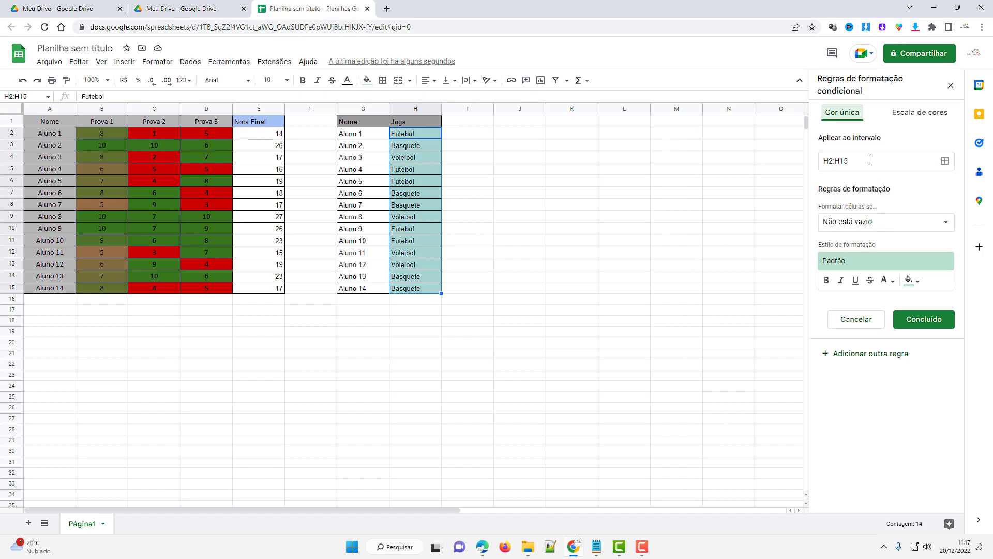
pyautogui.click(947, 224)
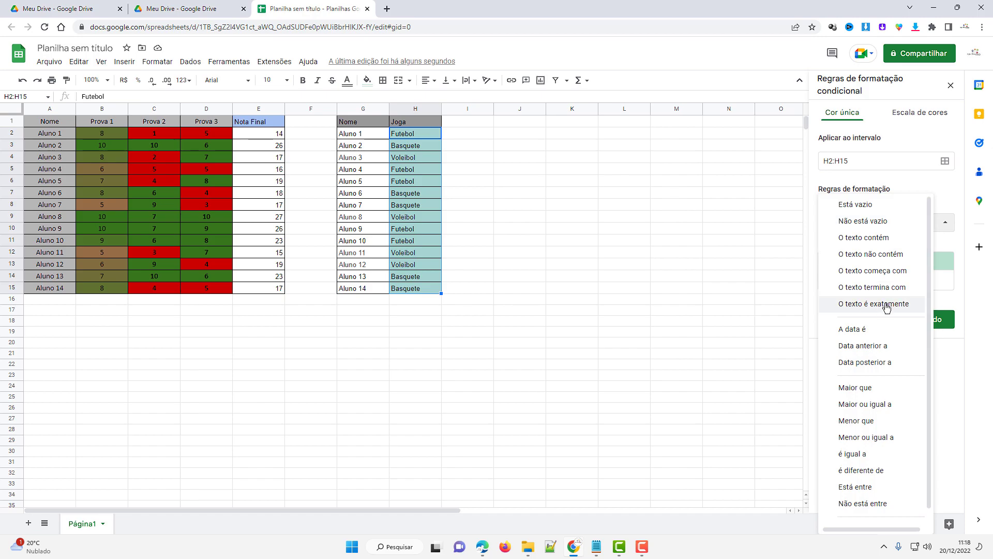
pyautogui.click(887, 305)
pyautogui.write('Futebol')
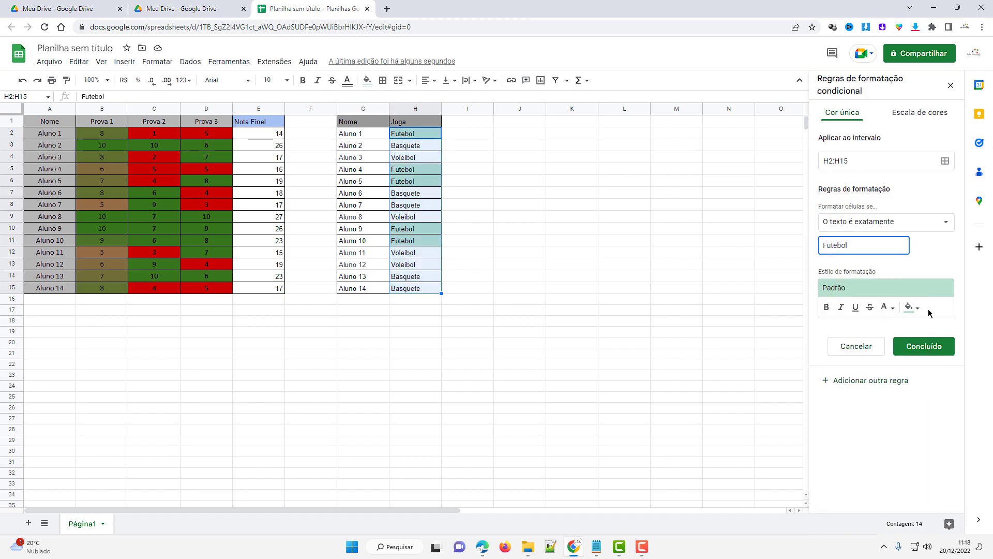
pyautogui.click(917, 308)
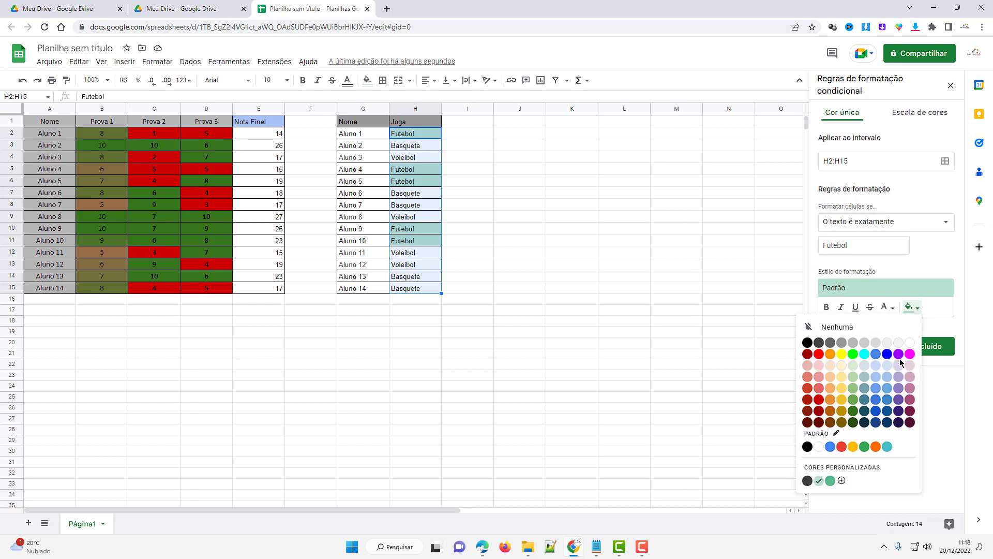
pyautogui.click(899, 354)
pyautogui.click(826, 307)
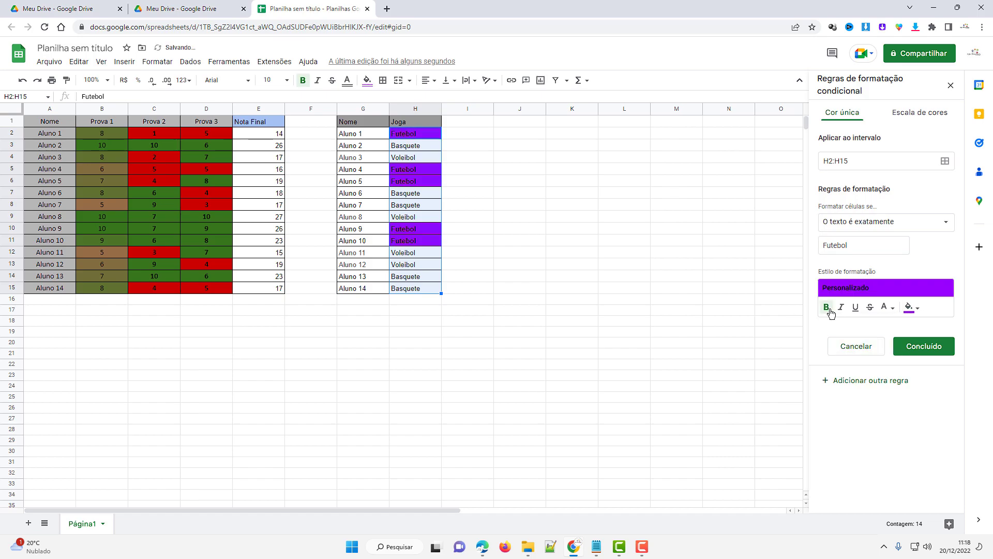
pyautogui.click(926, 346)
# Add an exact-text rule for 'Basquete' with bold text on a blue fill
pyautogui.click(868, 156)
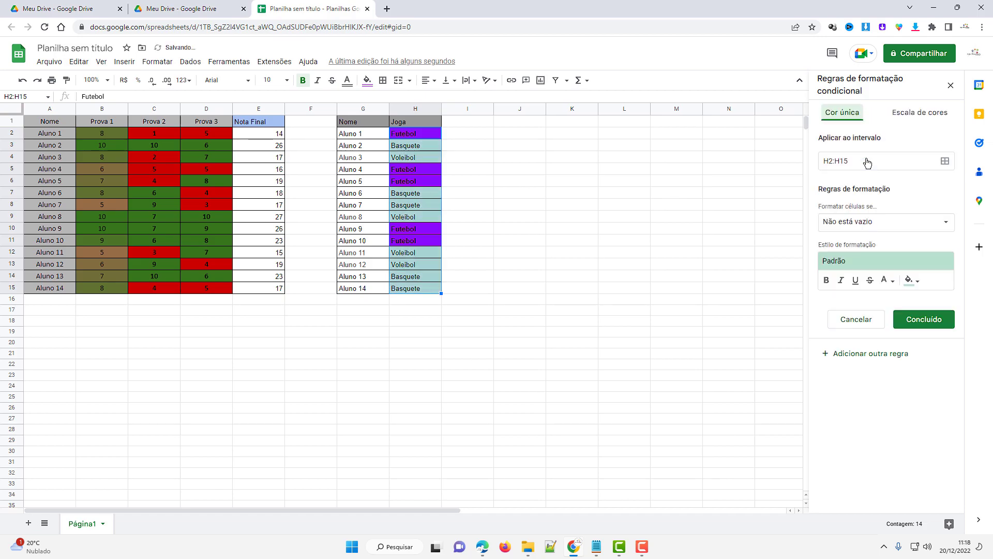
pyautogui.click(929, 227)
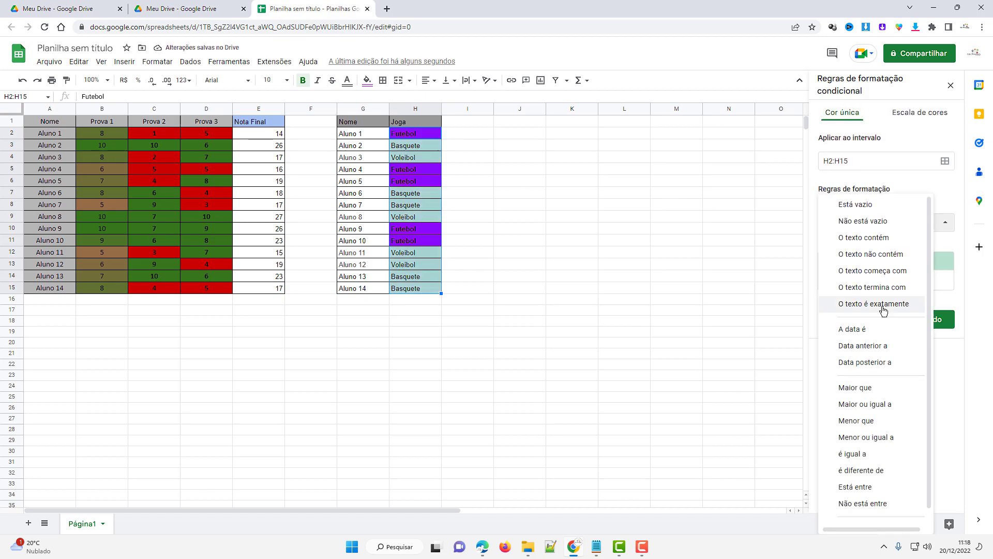
pyautogui.click(884, 310)
pyautogui.click(860, 246)
pyautogui.write('B')
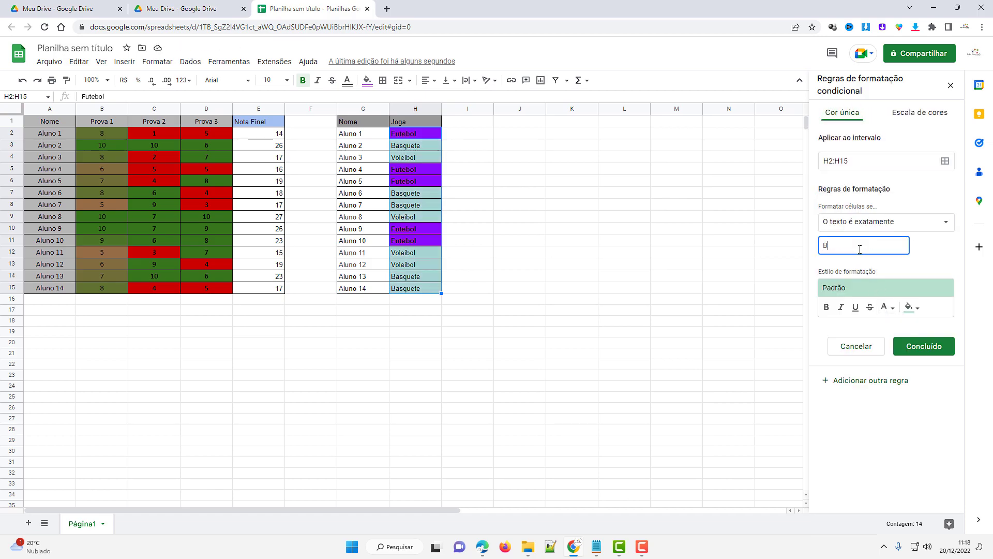
pyautogui.write('asquete')
pyautogui.click(917, 308)
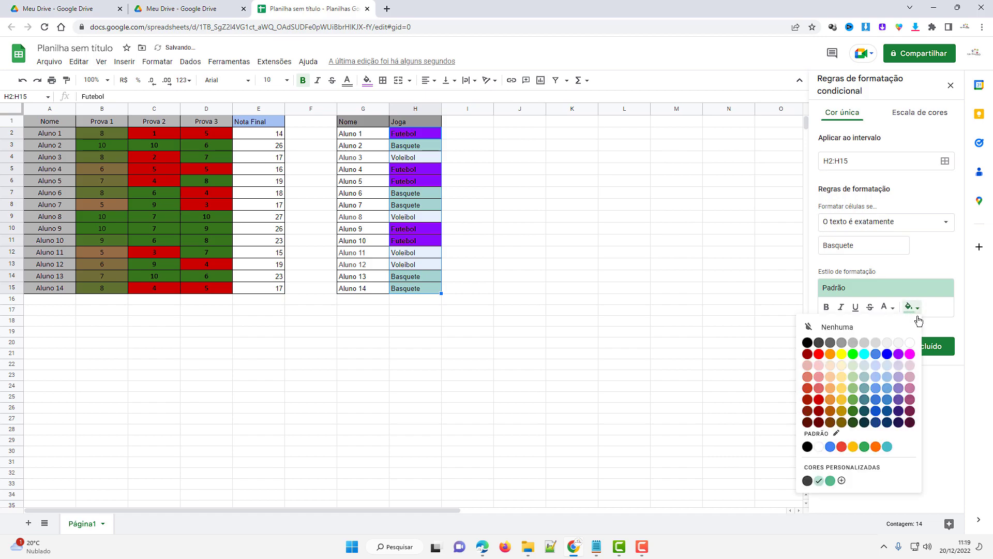
pyautogui.click(876, 410)
pyautogui.click(826, 308)
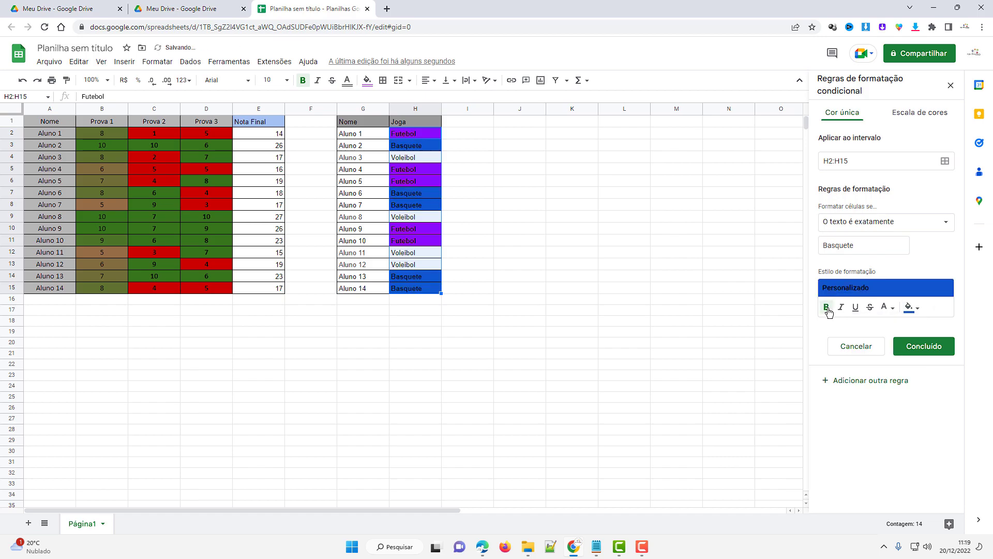
pyautogui.click(928, 350)
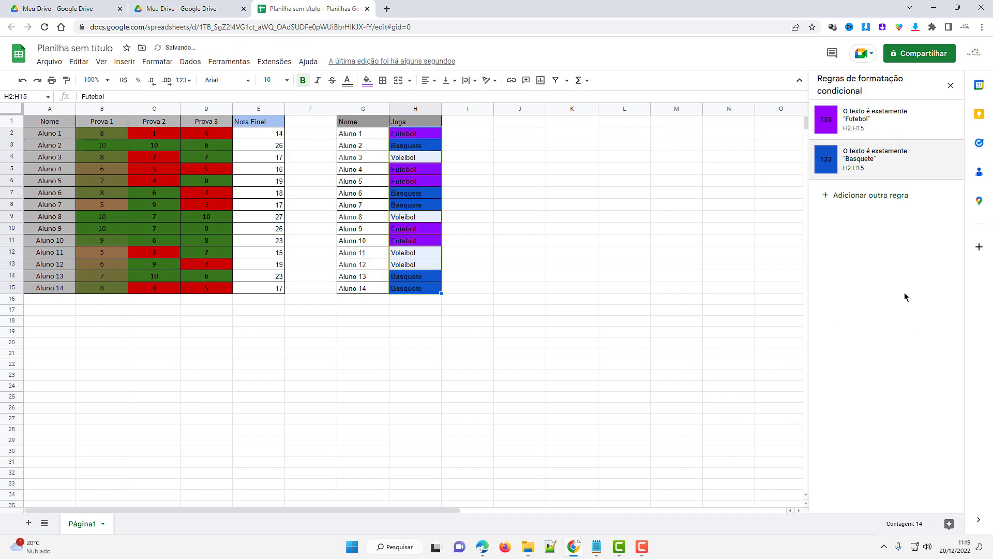
# Add an exact-text rule for 'Voleibol' with a dark green fill
pyautogui.click(867, 195)
pyautogui.click(875, 222)
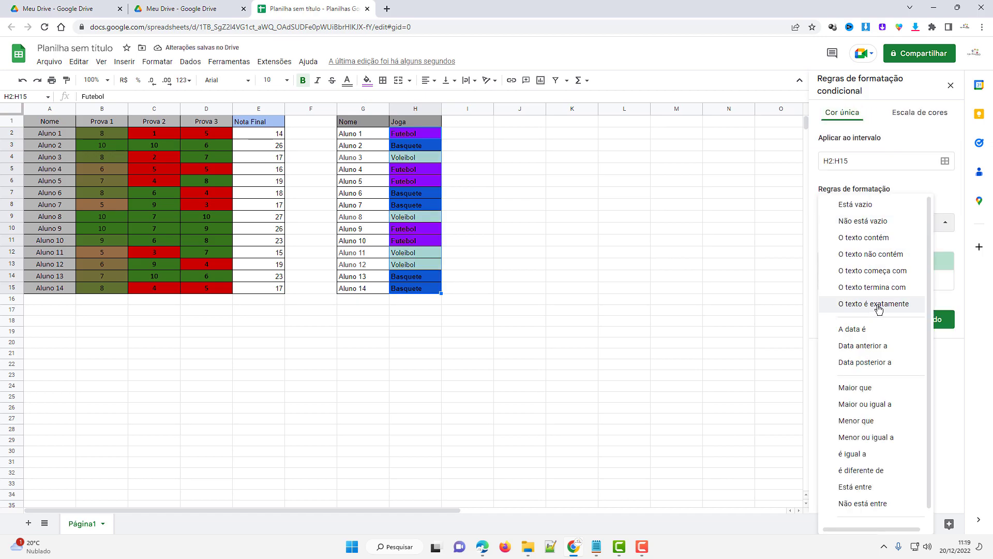
pyautogui.click(879, 309)
pyautogui.write('V')
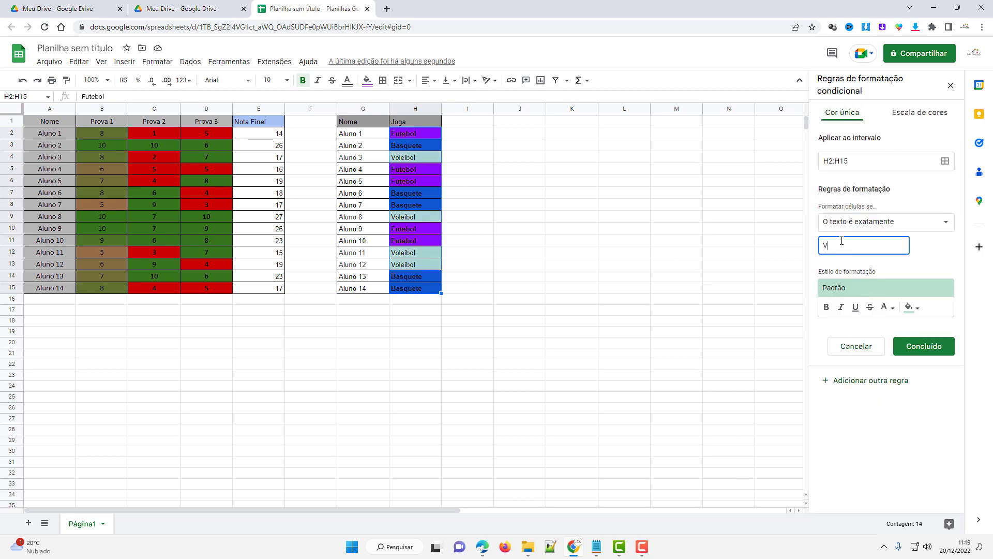
pyautogui.write('oleibol')
pyautogui.click(911, 307)
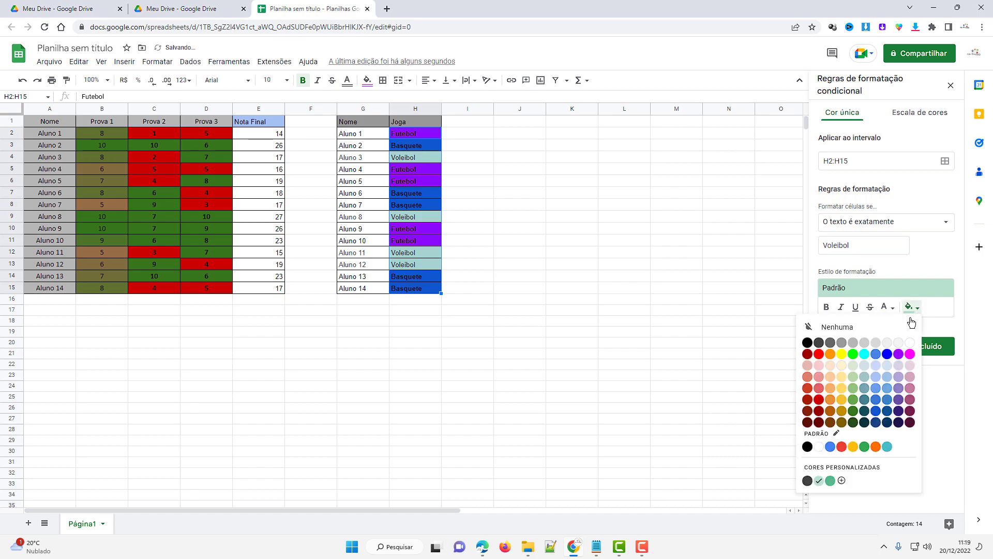
pyautogui.click(854, 409)
pyautogui.click(922, 349)
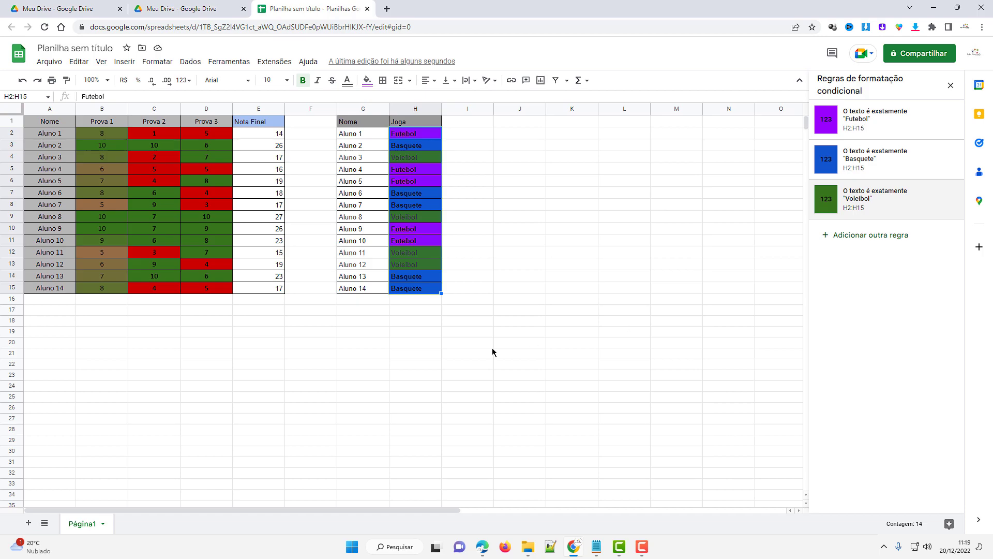
pyautogui.click(414, 324)
# Add another rule for H18 and set its condition to 'A fórmula personalizada é'
pyautogui.click(870, 119)
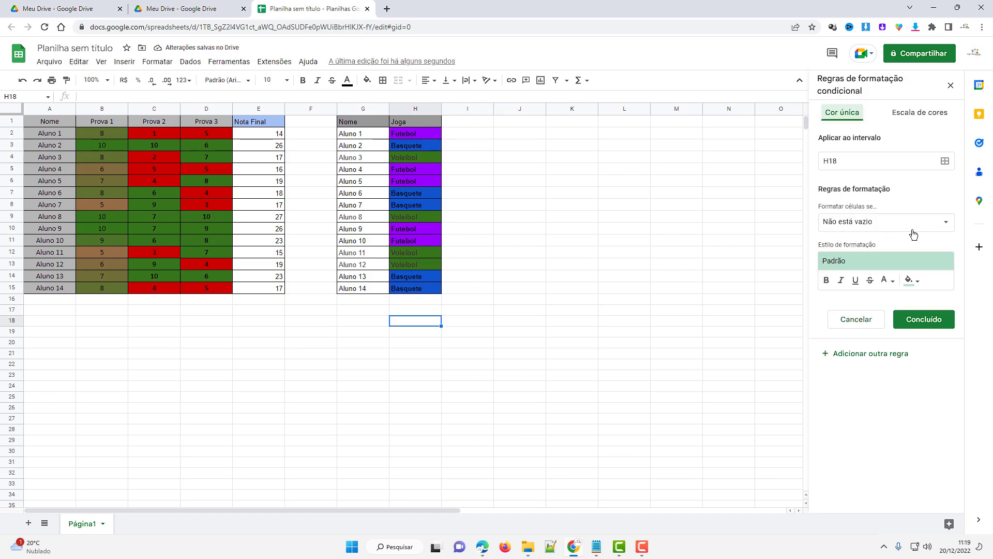
pyautogui.click(946, 228)
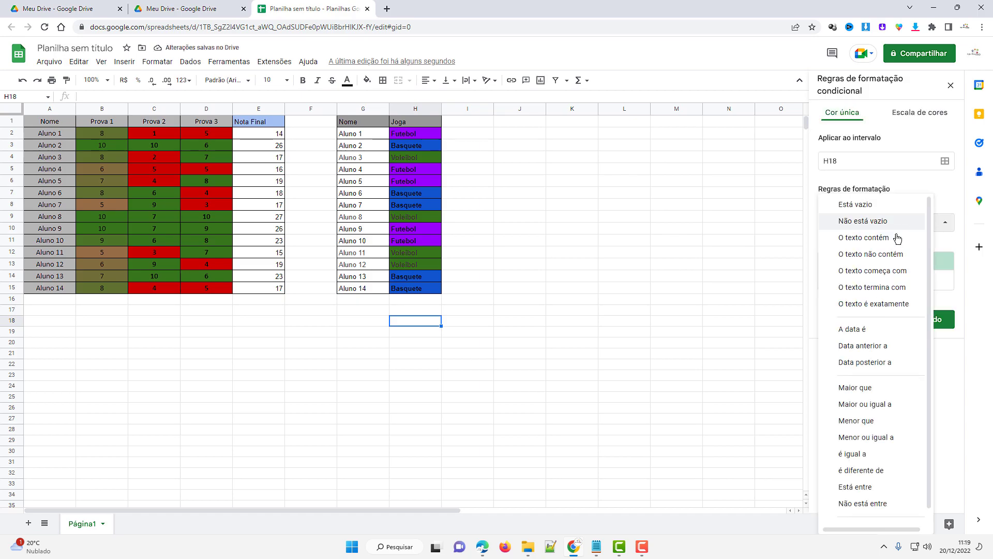
pyautogui.scroll(-1, 879, 311)
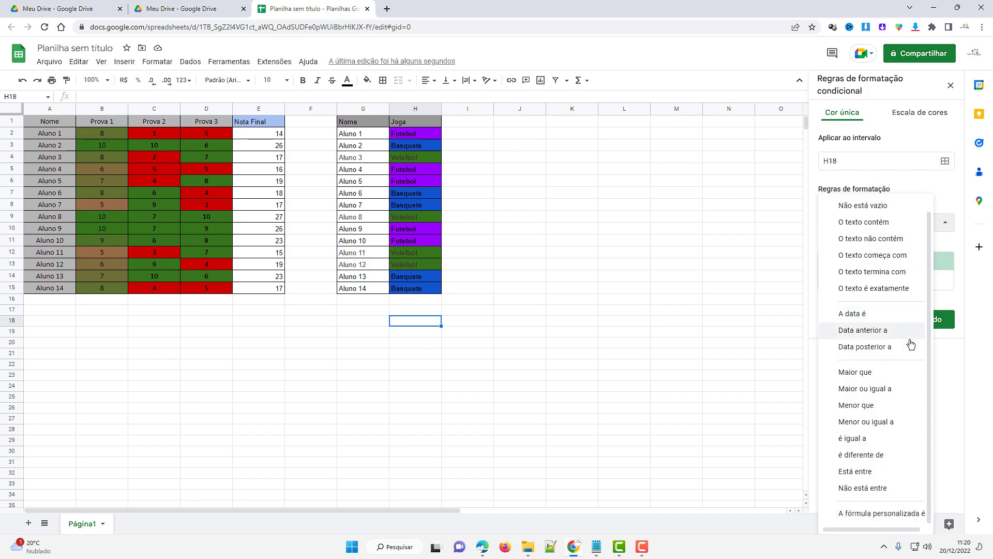
pyautogui.click(894, 514)
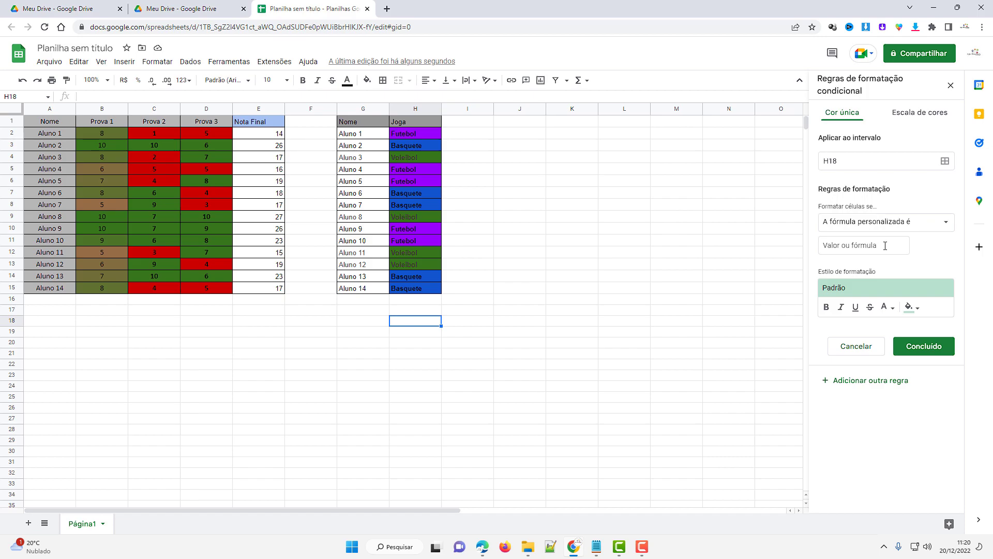